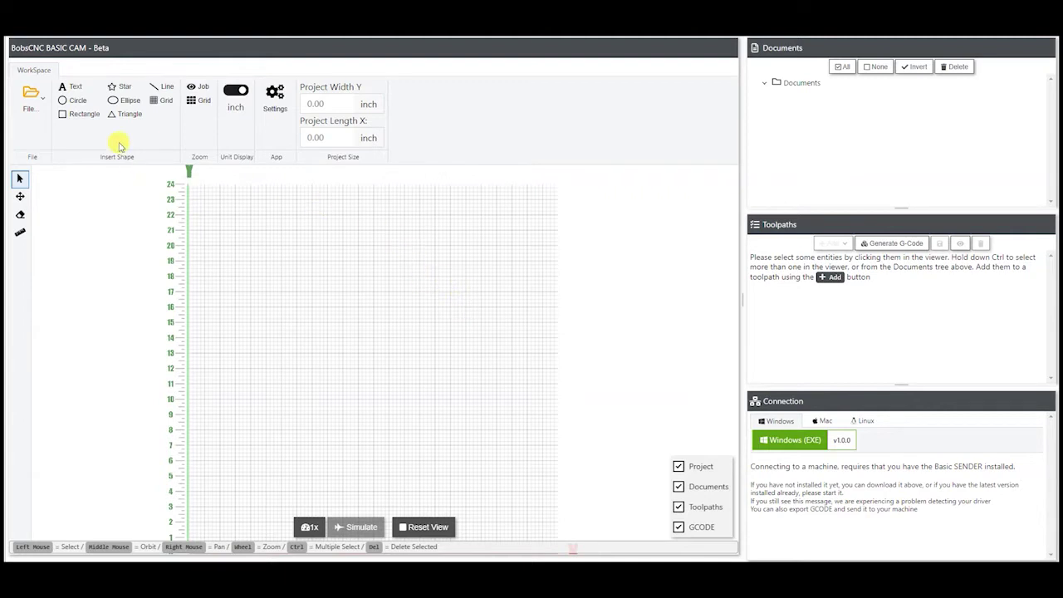
Step: Start a circle at 2, 2 with radius 0.5 and change its Segments value from 8 to 20
click(83, 104)
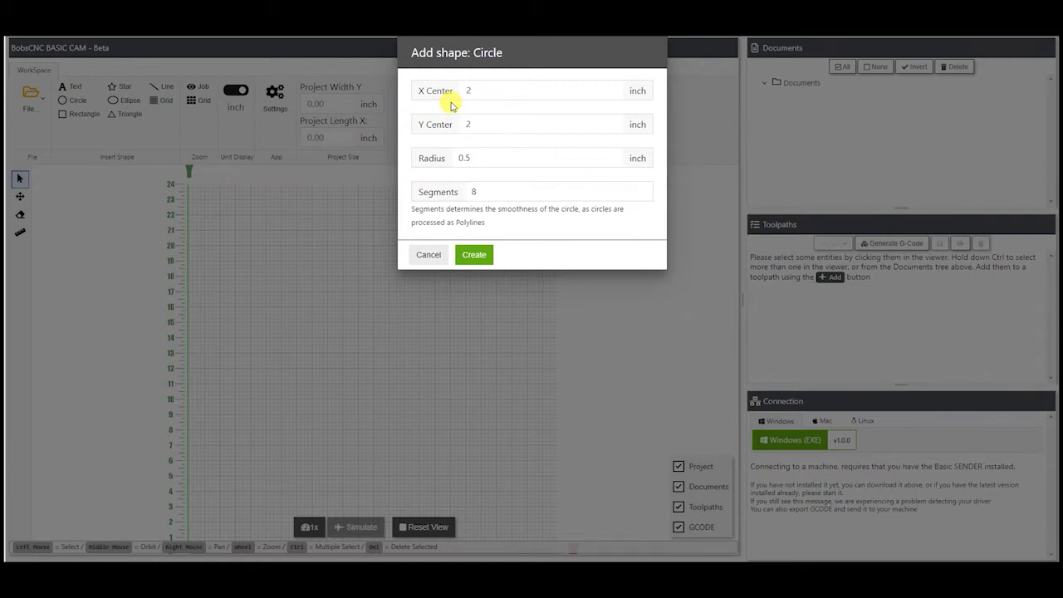
click(491, 158)
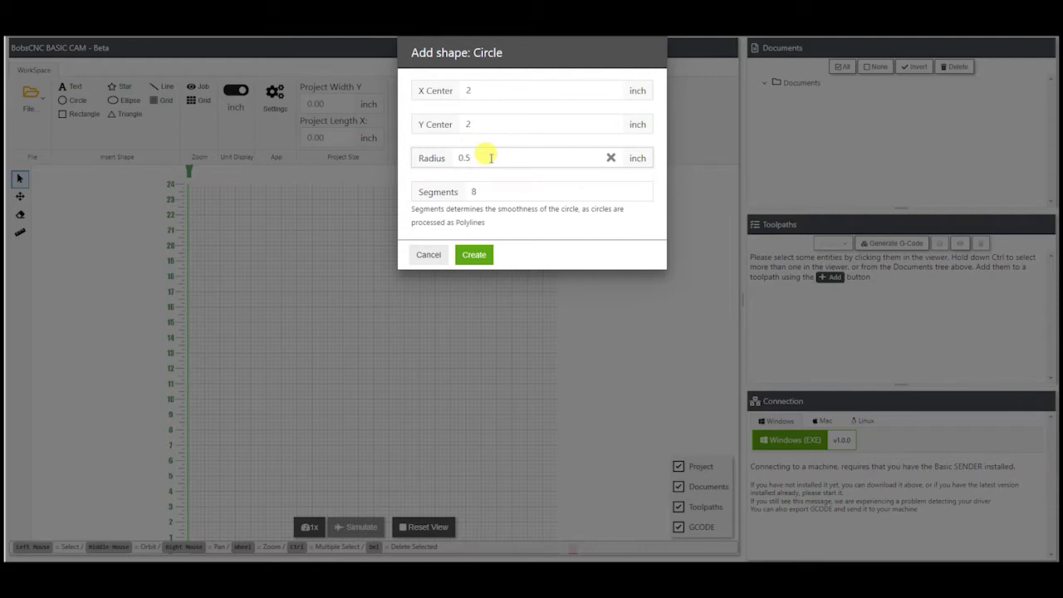
click(488, 191)
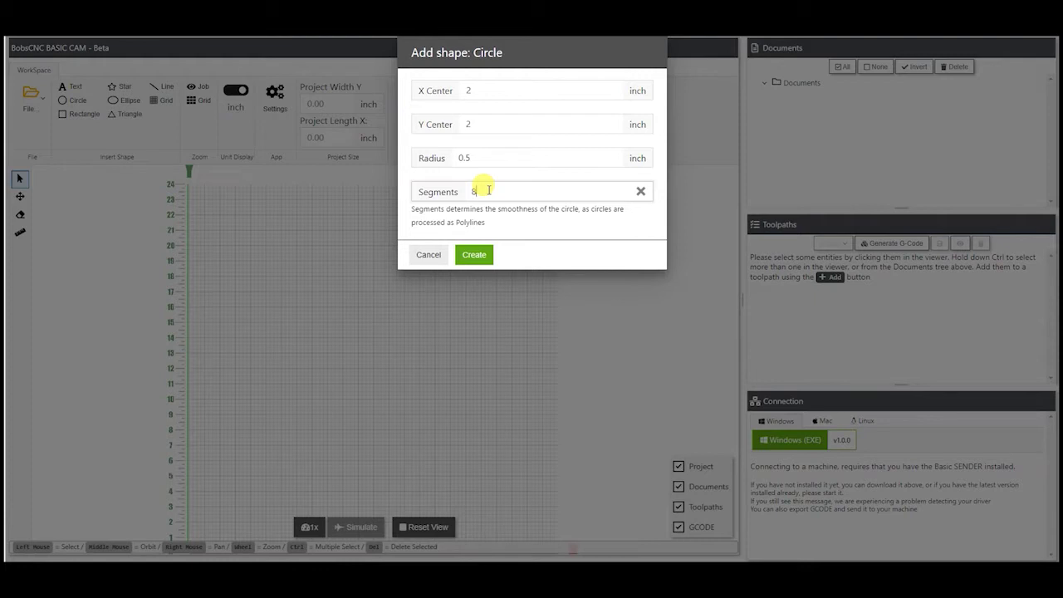
drag(488, 190, 433, 201)
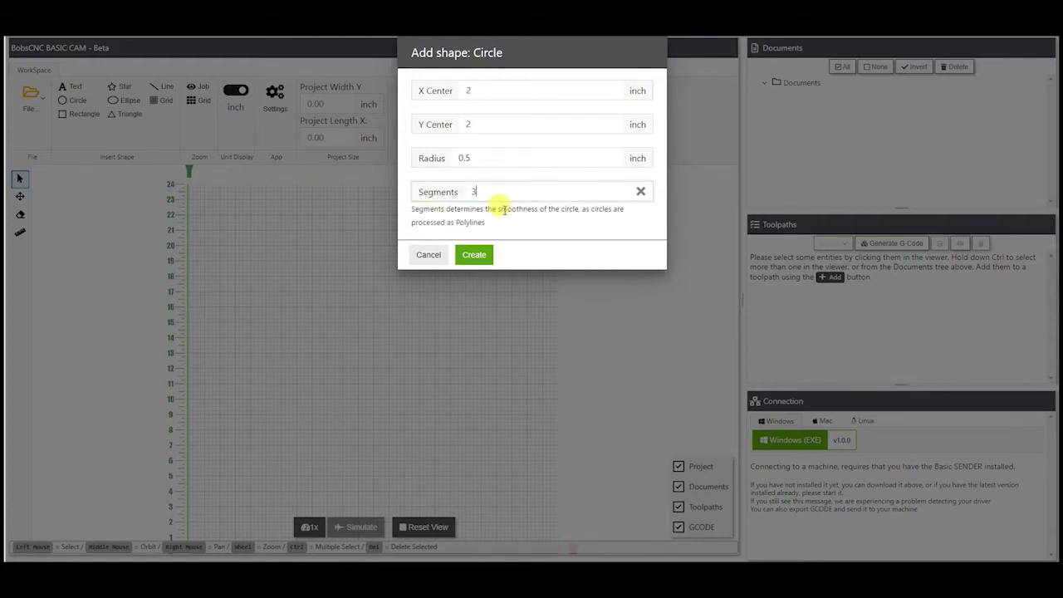
Step: Create the 20-segment circle, zoom out to inspect it, then select and delete it
click(483, 257)
scroll(424, 274, down, 3)
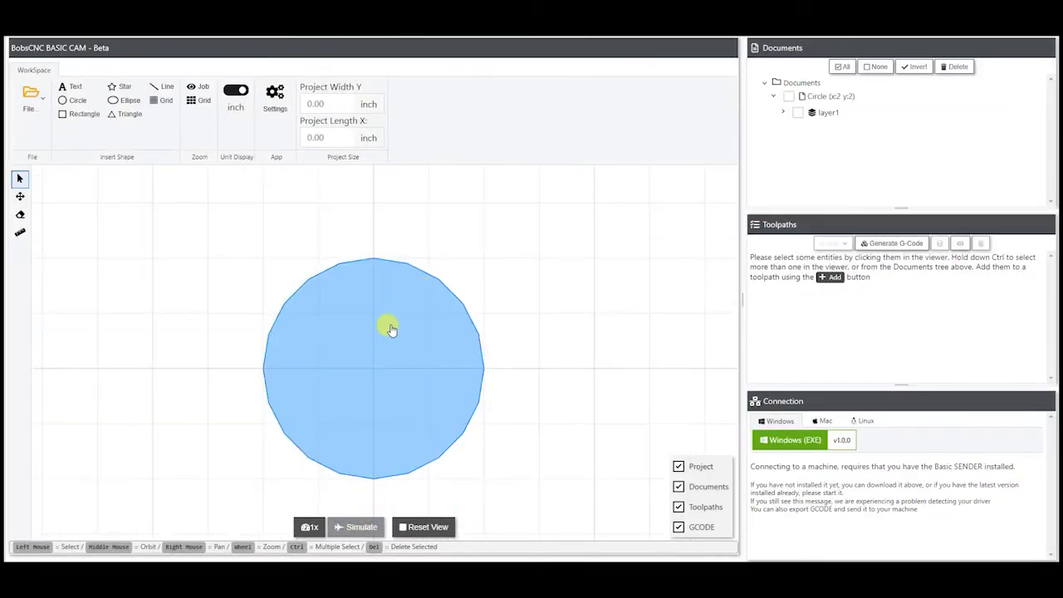
scroll(395, 291, down, 1)
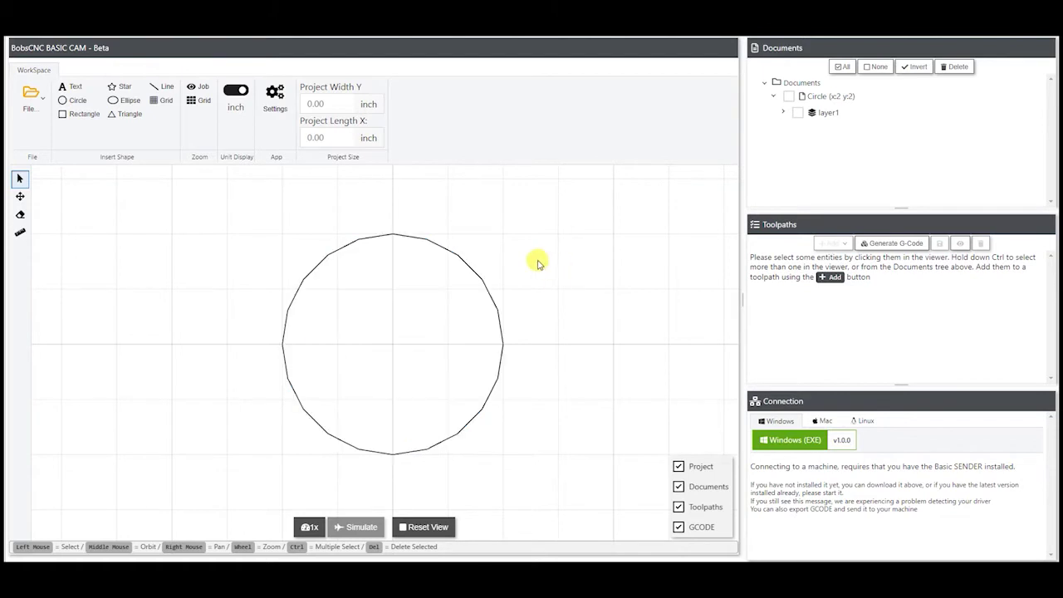
click(498, 336)
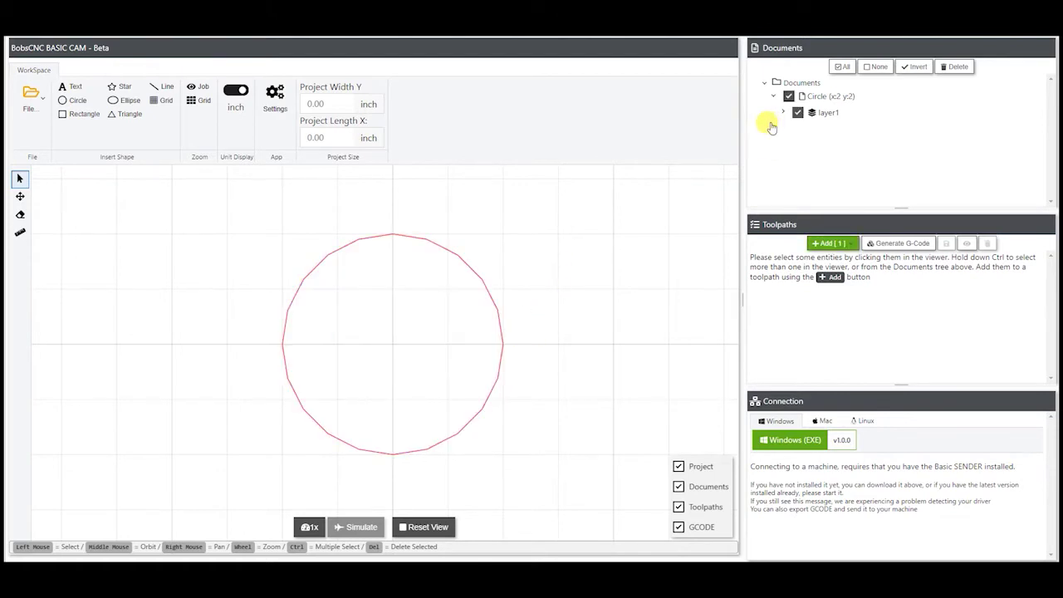
click(954, 67)
Step: Add a 50-segment circle at 2, 2 with radius 0.5 and select it
click(73, 99)
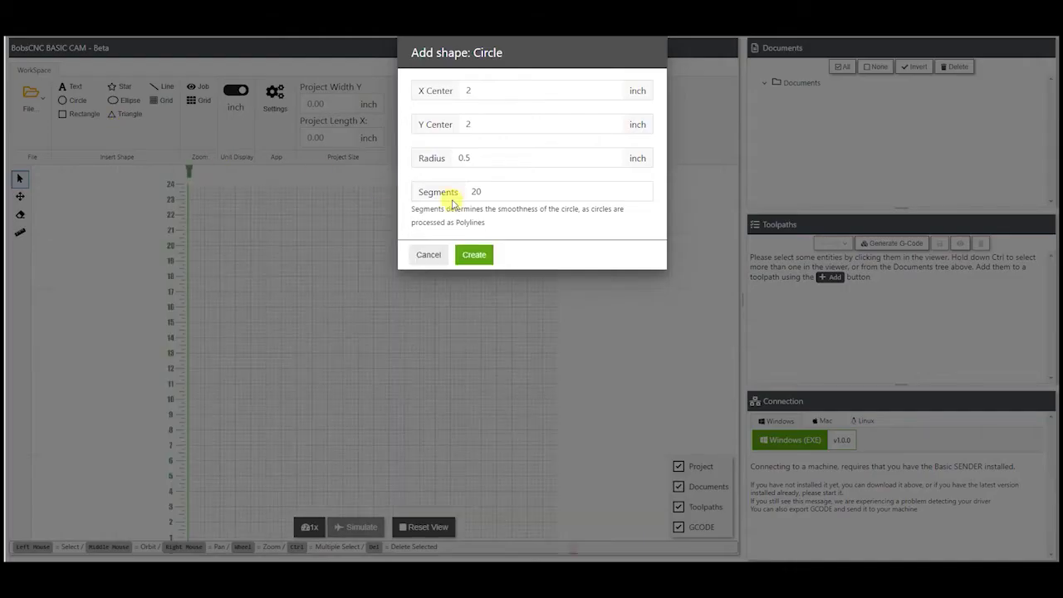
drag(477, 191, 410, 203)
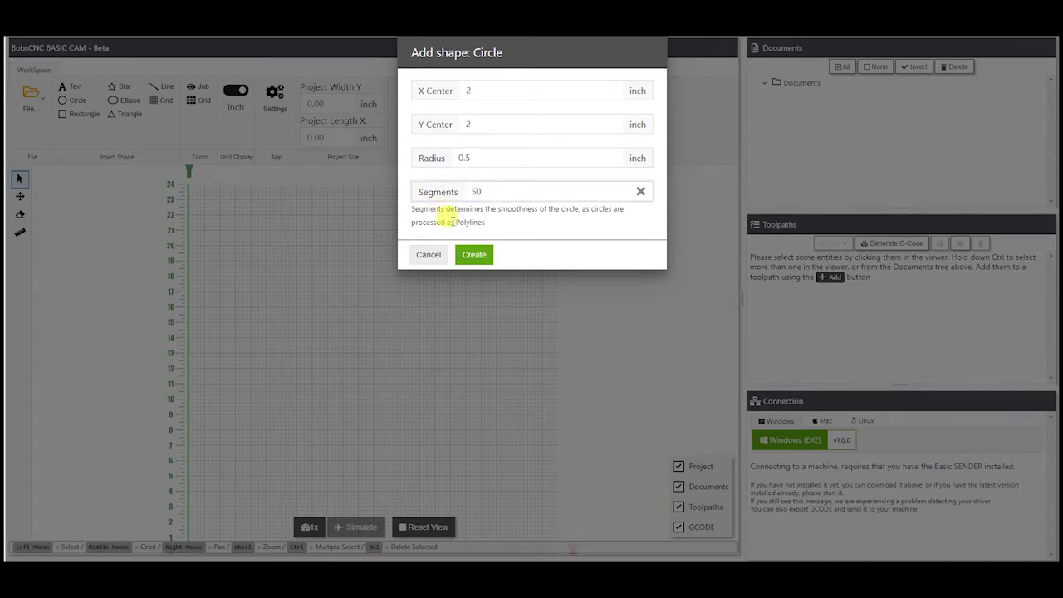
click(471, 254)
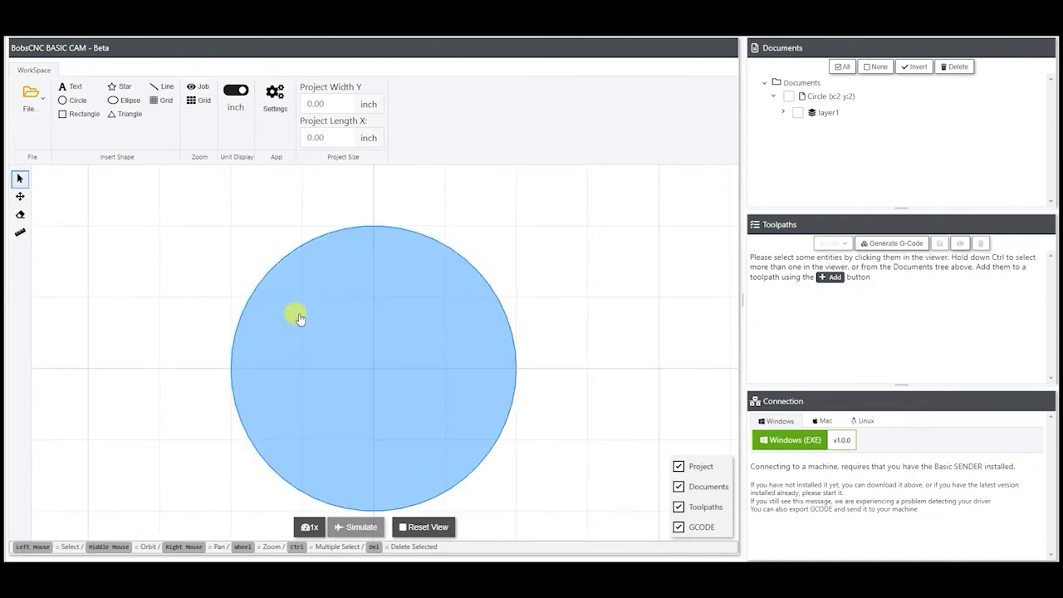
right_drag(562, 249, 584, 213)
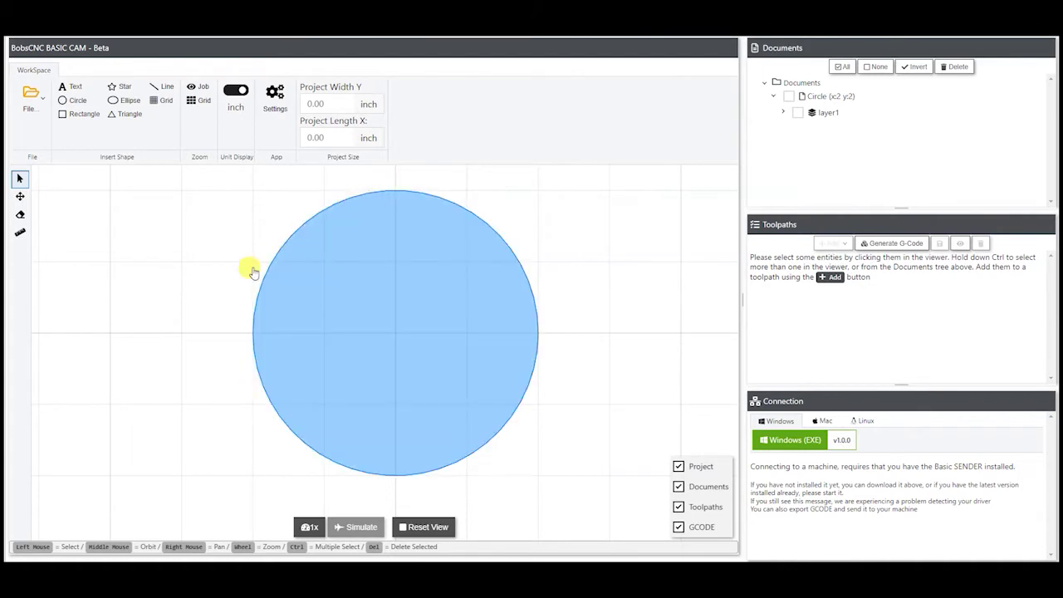
click(504, 240)
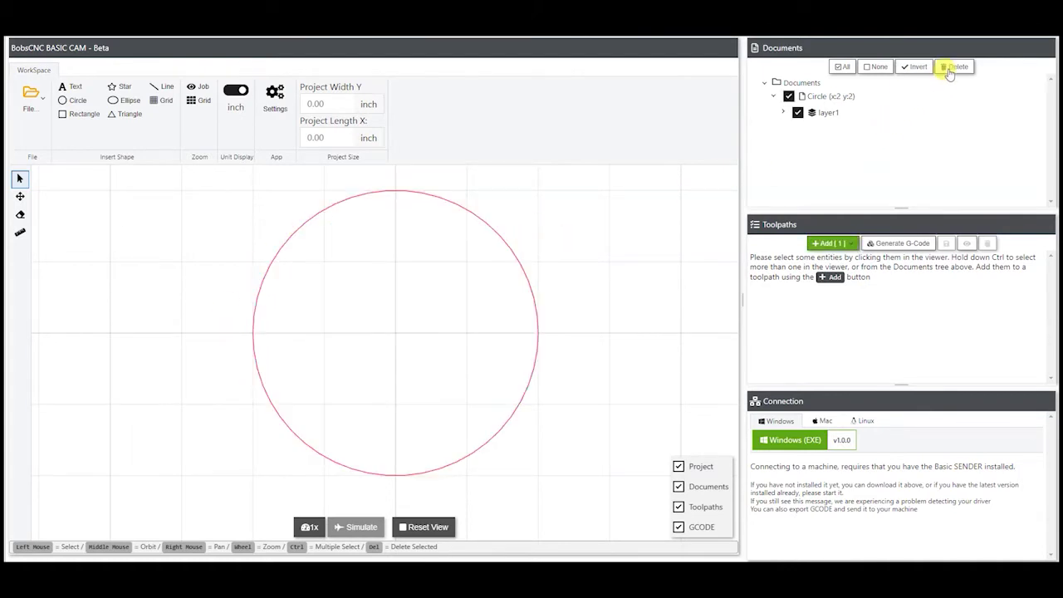
Step: Replace the 50-segment circle with an 8-segment octagonal one, then delete the octagon too
click(954, 66)
click(79, 100)
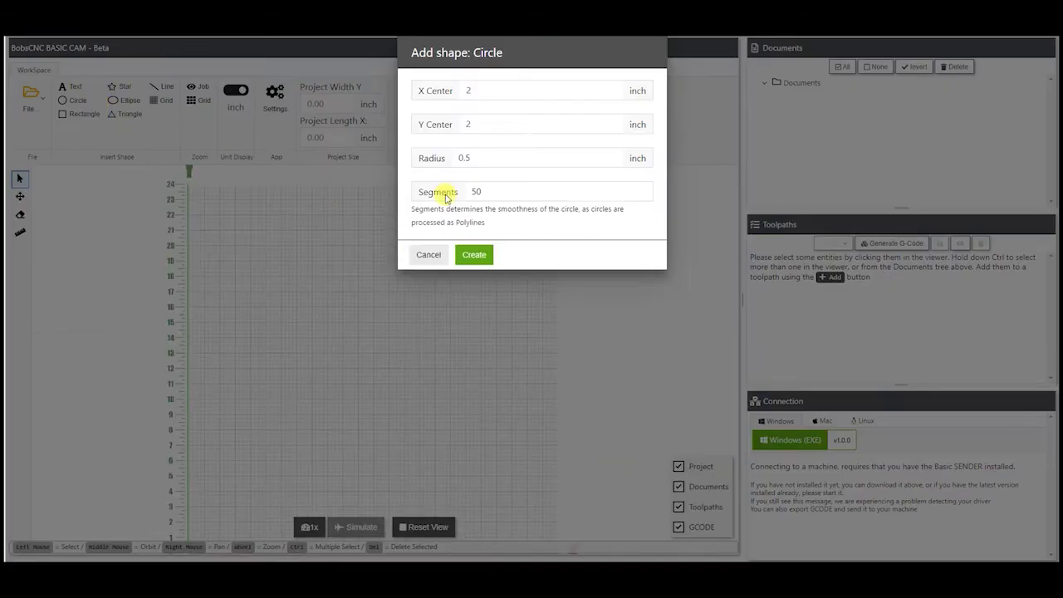
drag(489, 192, 446, 207)
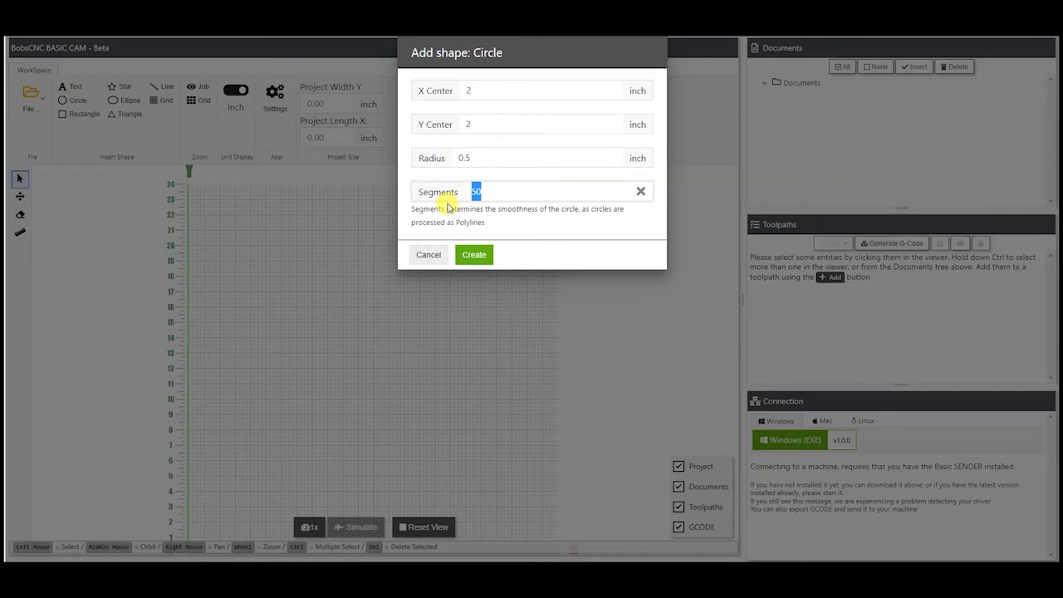
click(474, 254)
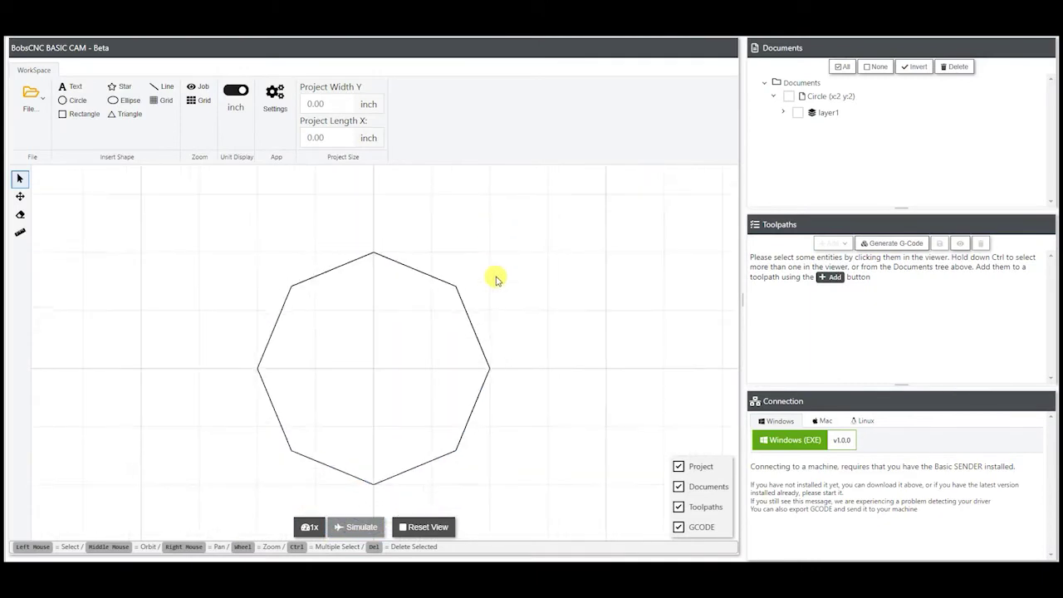
click(476, 305)
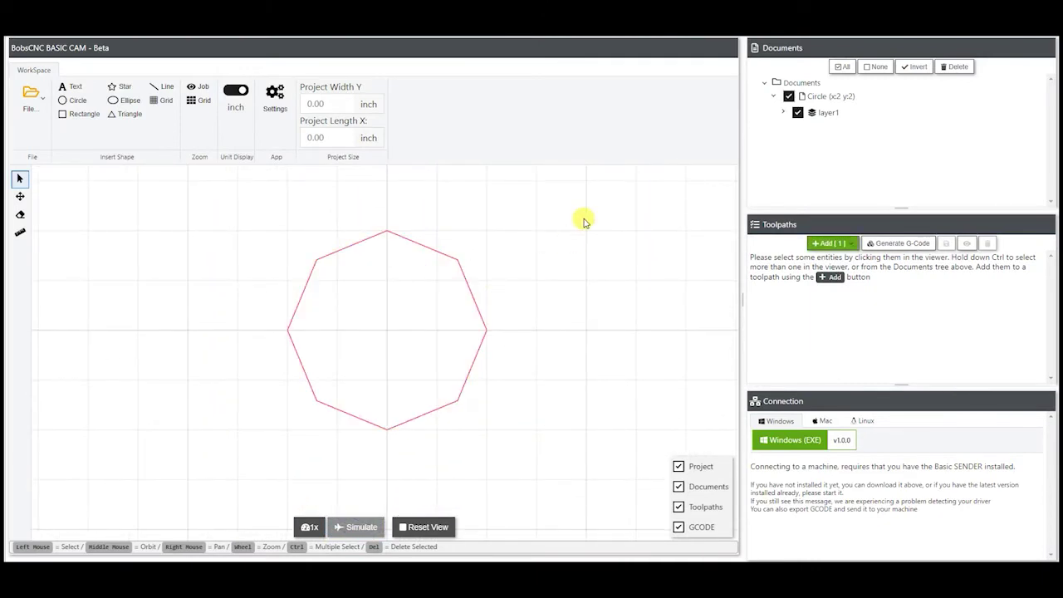
click(947, 67)
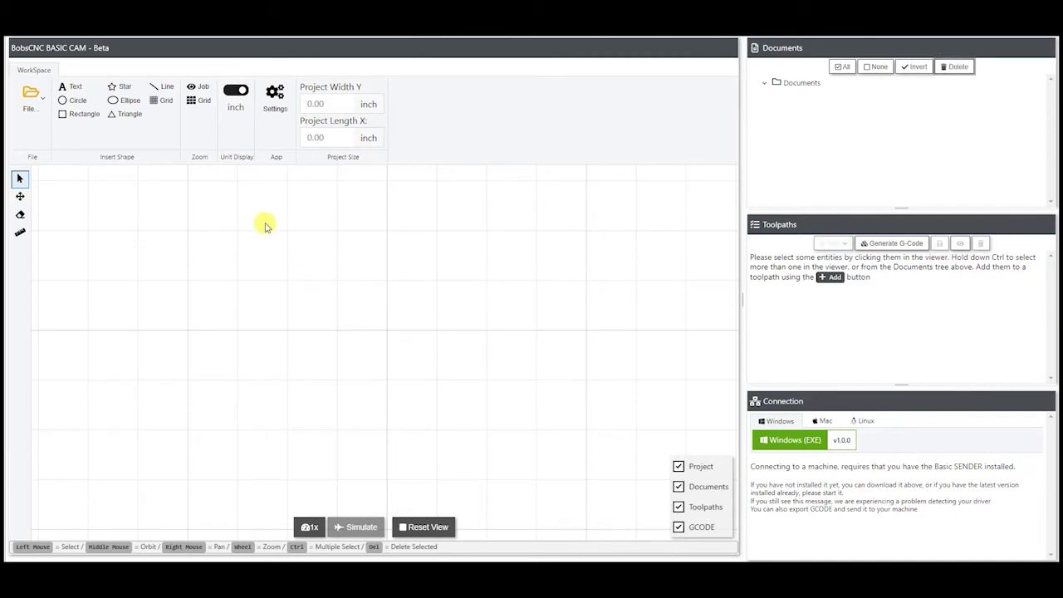
Step: Create a star at 2, 2 with Number of Points changed from 3 to 5, and select it
click(122, 86)
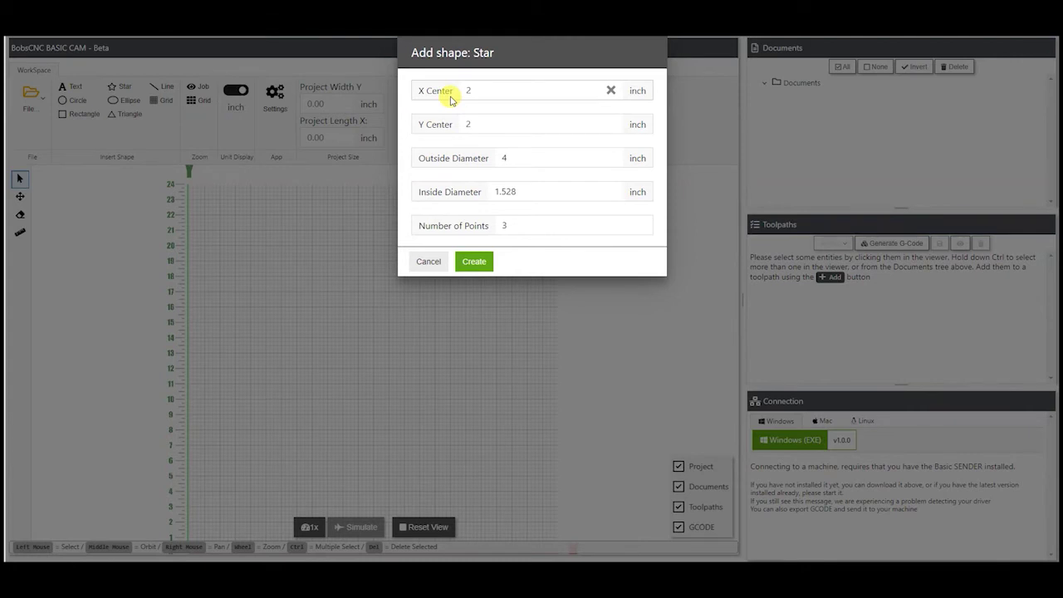
double_click(504, 225)
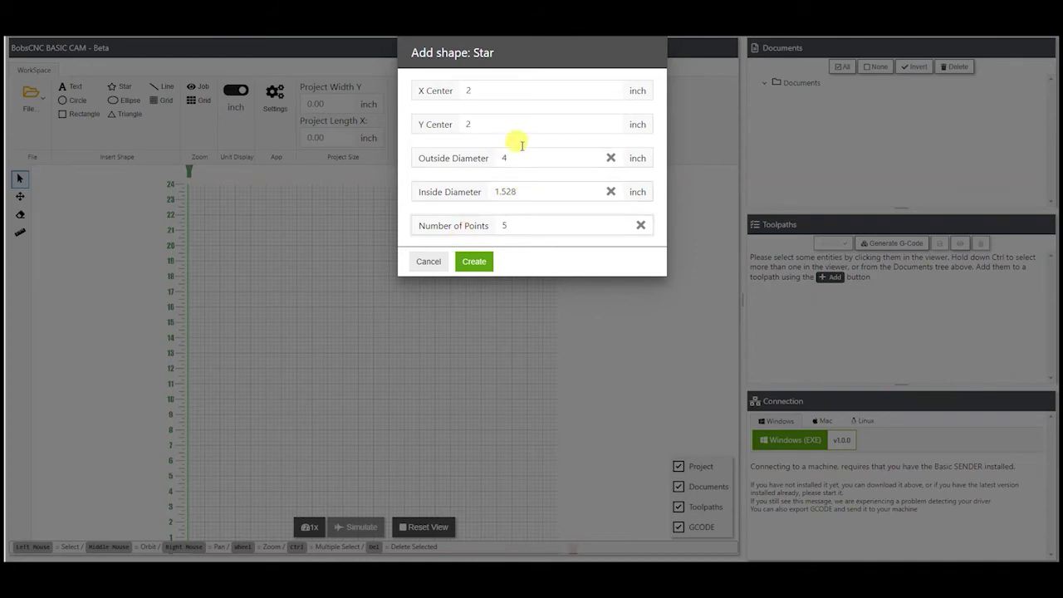
click(472, 263)
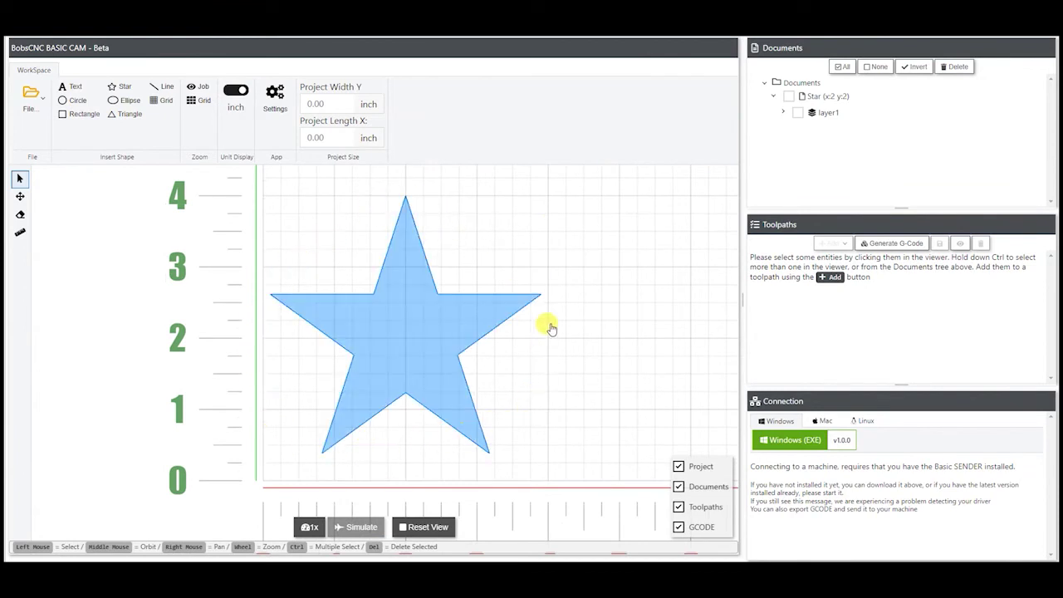
click(277, 466)
click(456, 299)
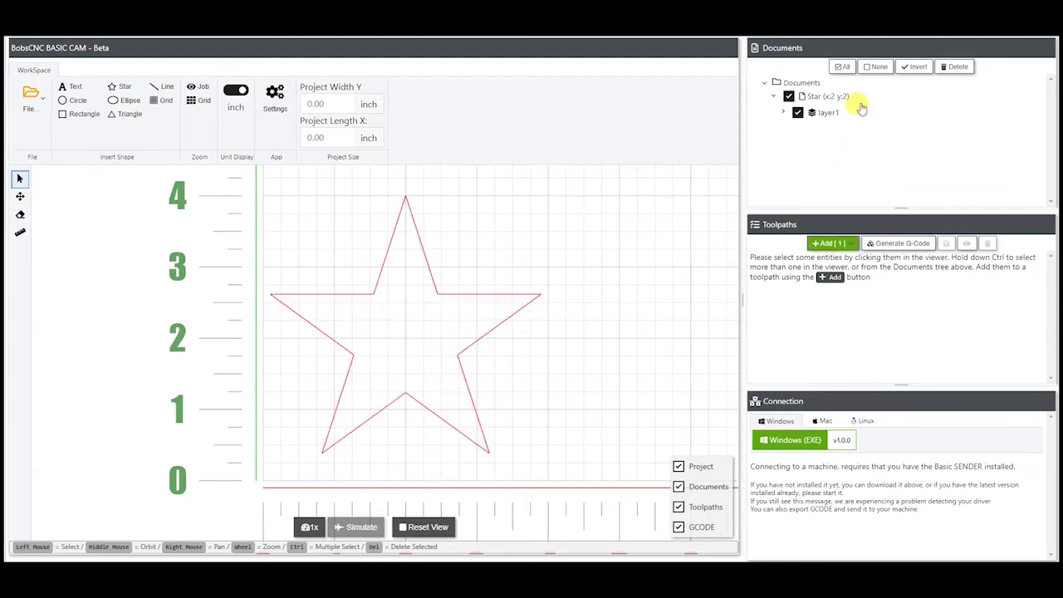
Step: Delete the five-point star and cancel the Circle dialog that opened by mistake
click(955, 67)
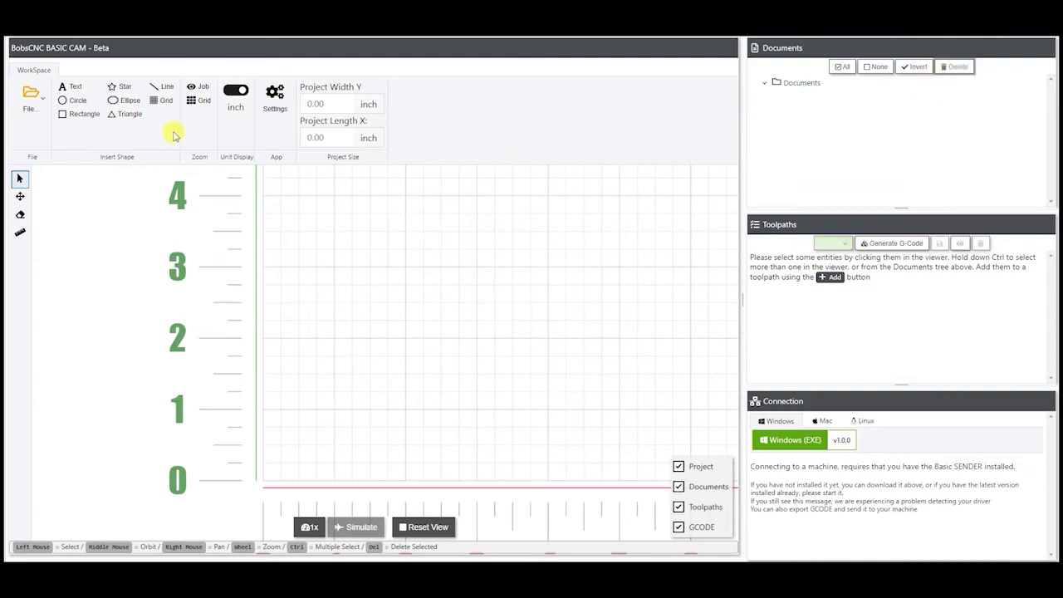
click(75, 100)
click(429, 255)
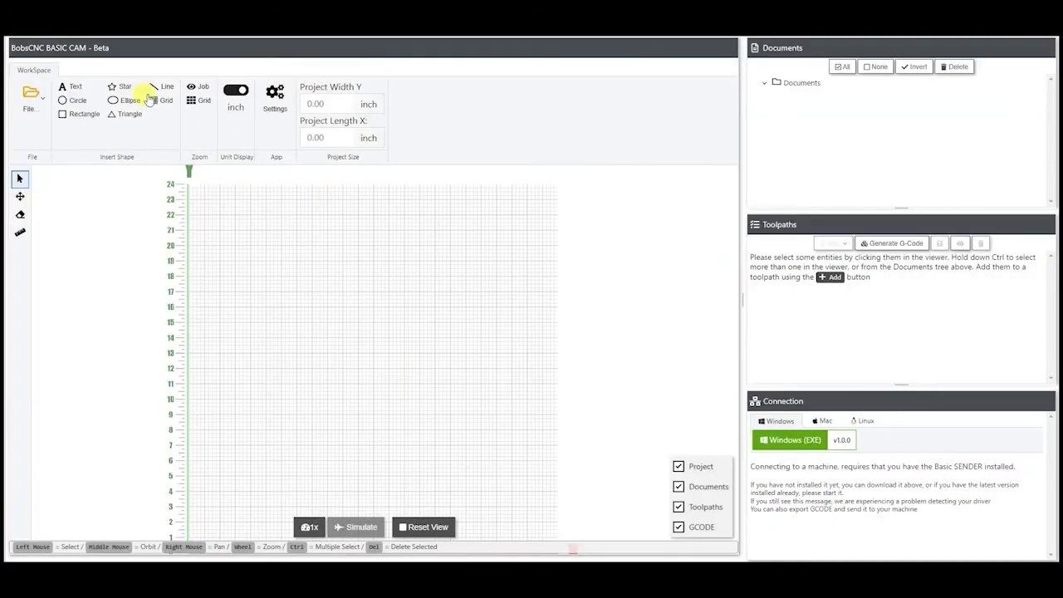
Step: Create a 50-point star with a 3.5-inch inside diameter and select it
click(122, 86)
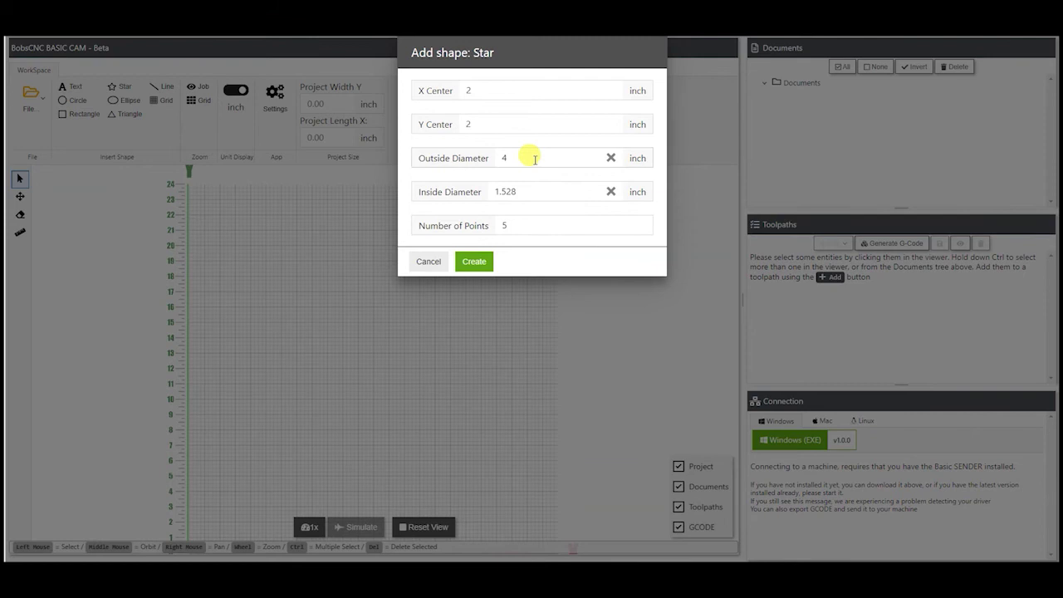
drag(525, 190, 457, 207)
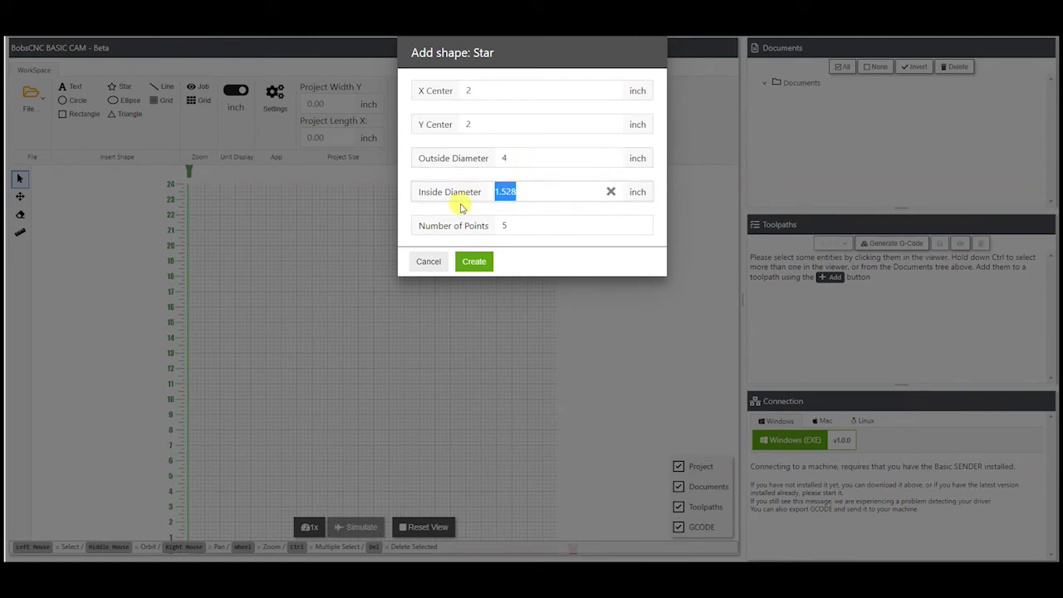
text(3.5)
key(Tab)
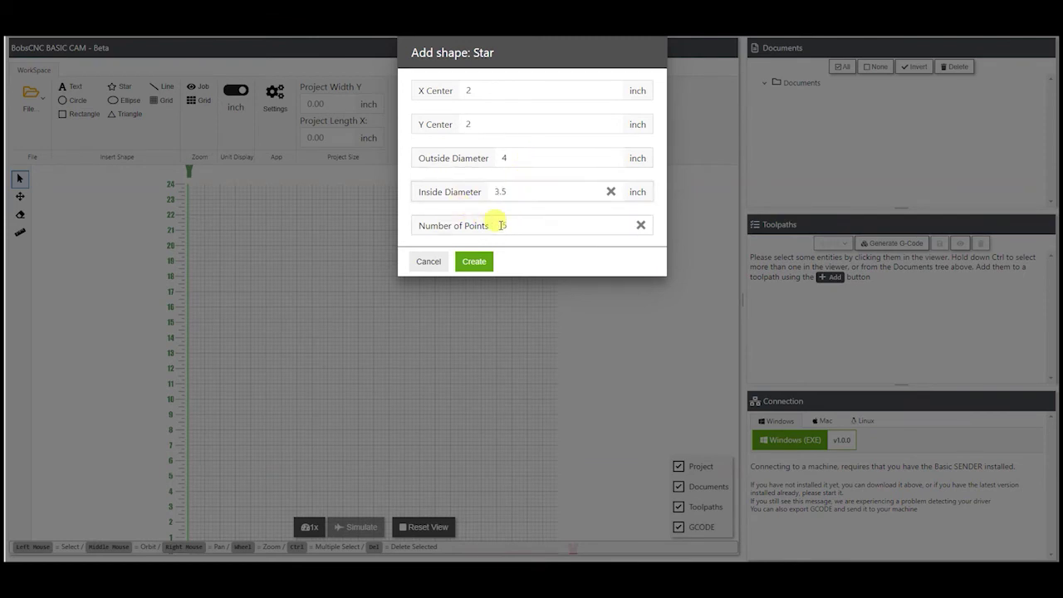
click(472, 262)
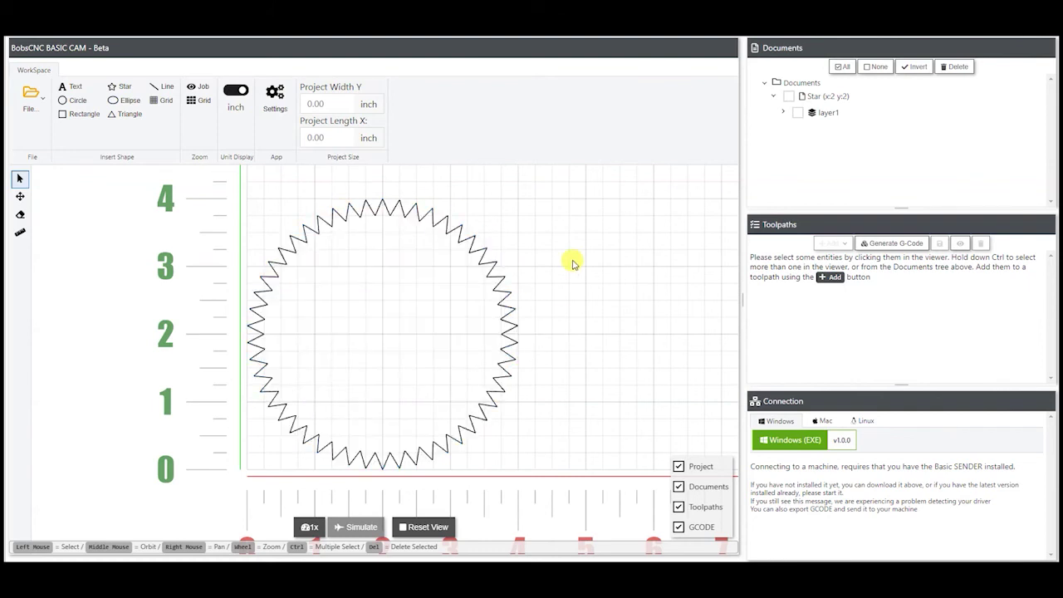
click(488, 257)
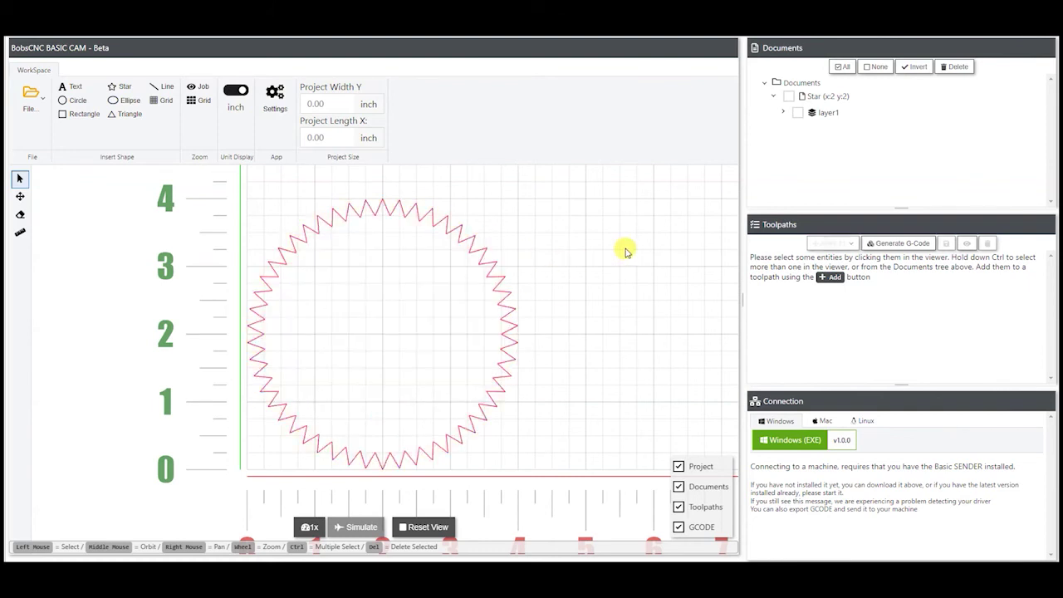
Step: Delete the 50-point star and create a four-point star with a 1.528-inch inside diameter
click(956, 66)
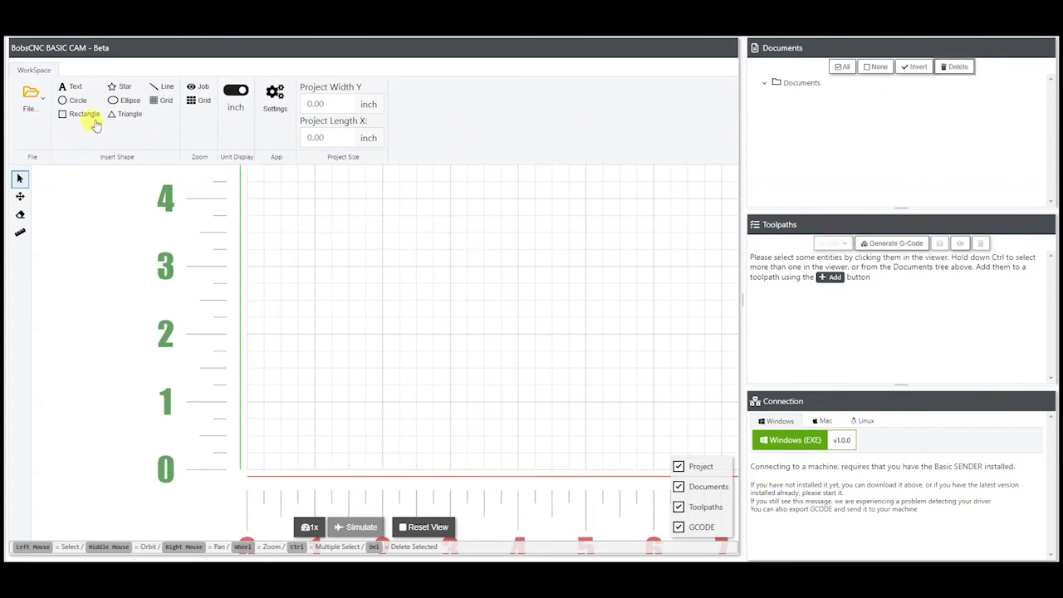
click(121, 86)
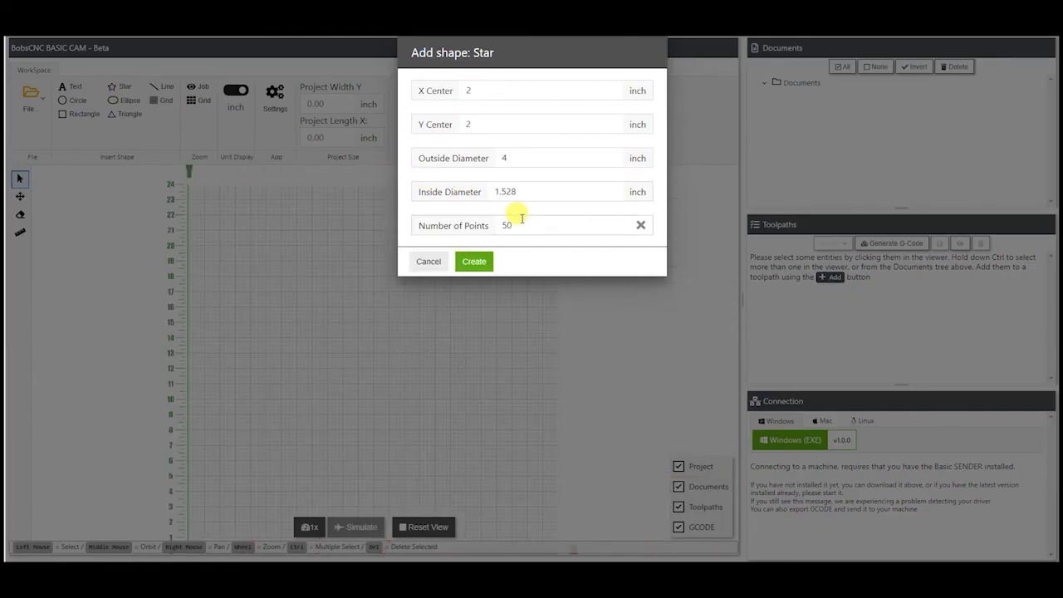
drag(510, 218, 457, 225)
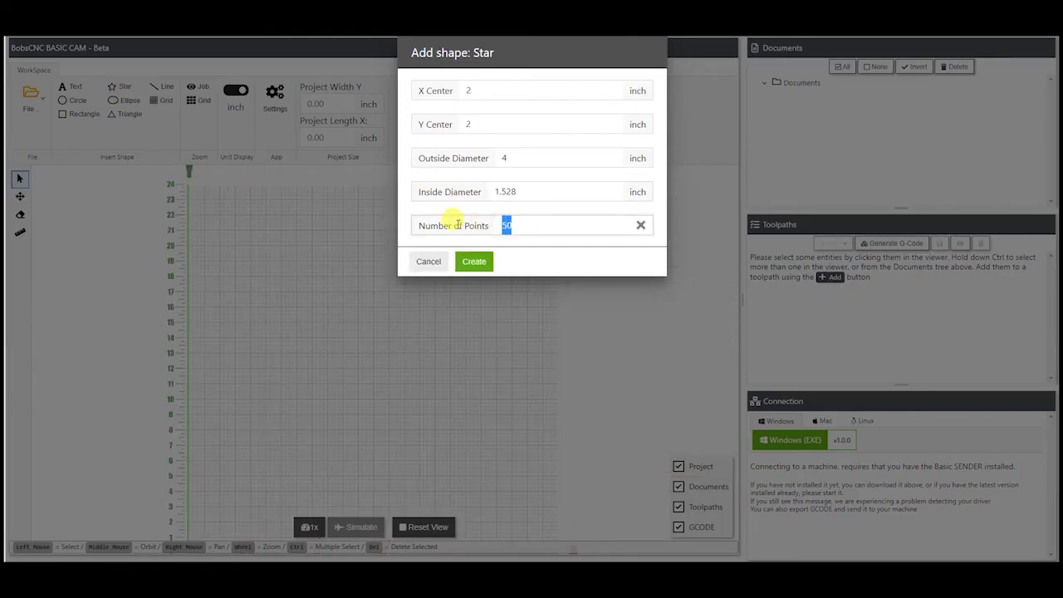
click(482, 262)
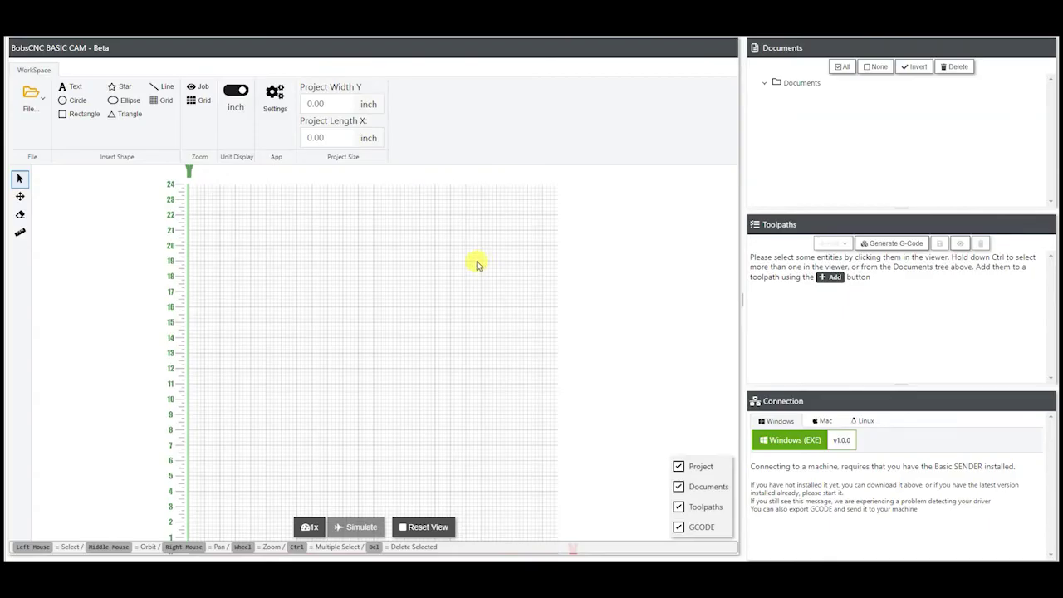